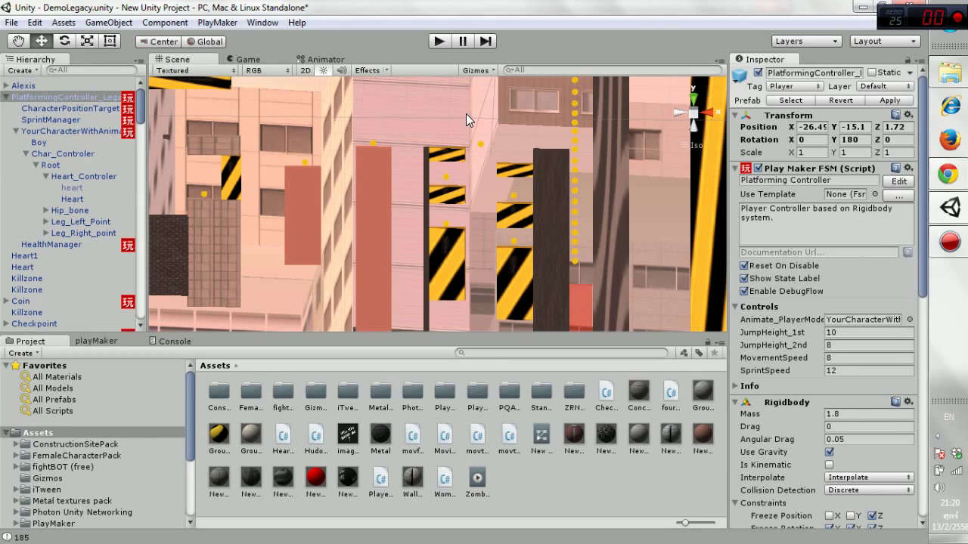
Swing the Scene view to the patterned door wall beside the red block and select Doorwall.
right_drag(508, 174, 345, 145)
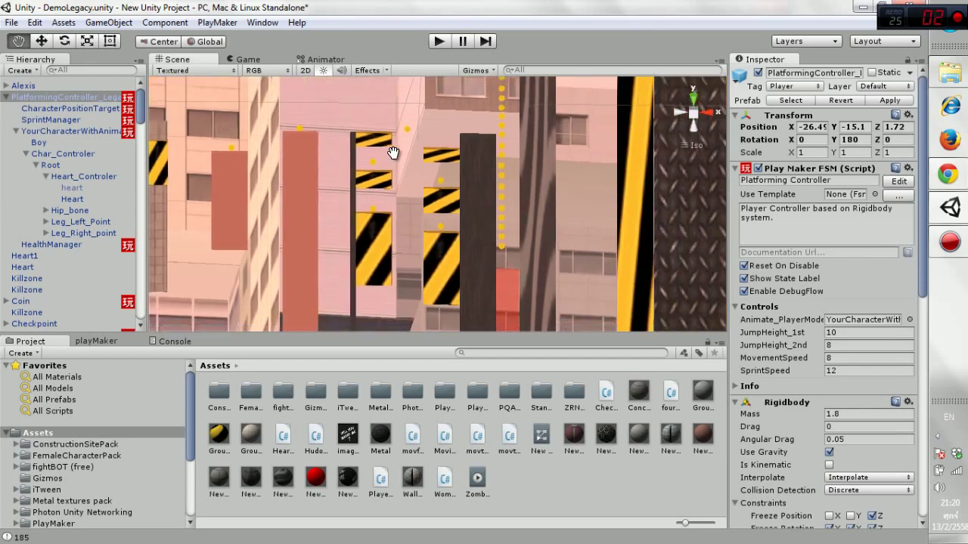
middle_drag(345, 145, 232, 161)
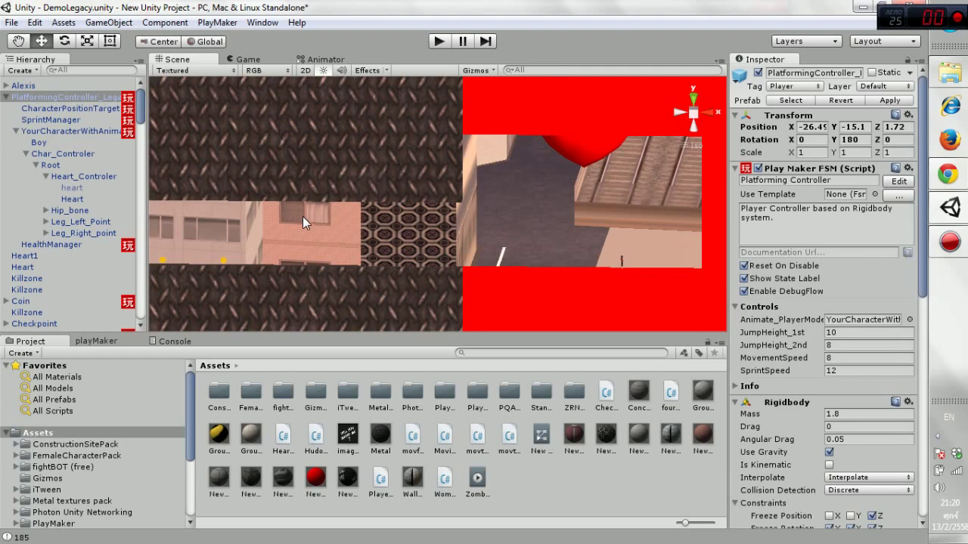
middle_drag(266, 243, 322, 233)
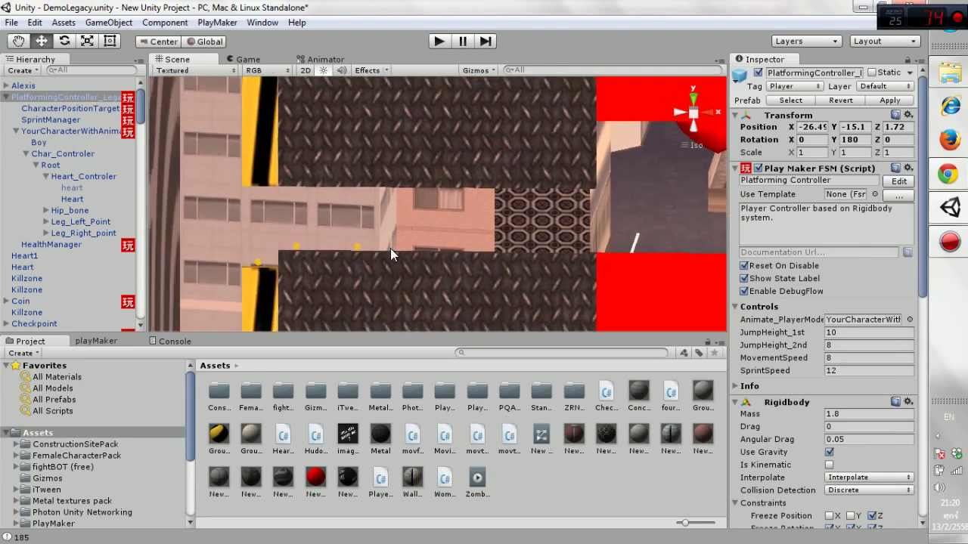
right_drag(322, 233, 369, 192)
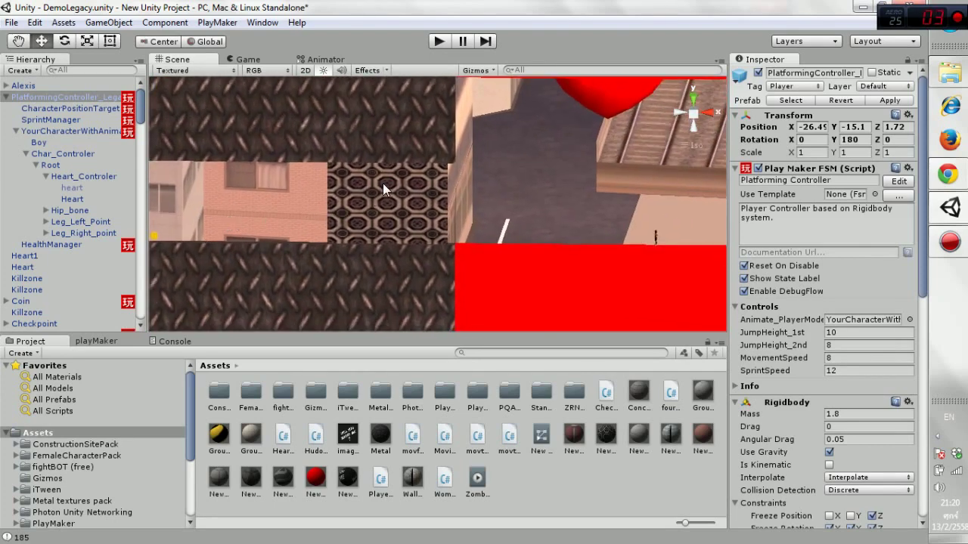
click(382, 183)
Pan from the door wall across the level toward the striped buildings and zoom in.
right_drag(427, 199, 427, 217)
middle_drag(427, 217, 419, 216)
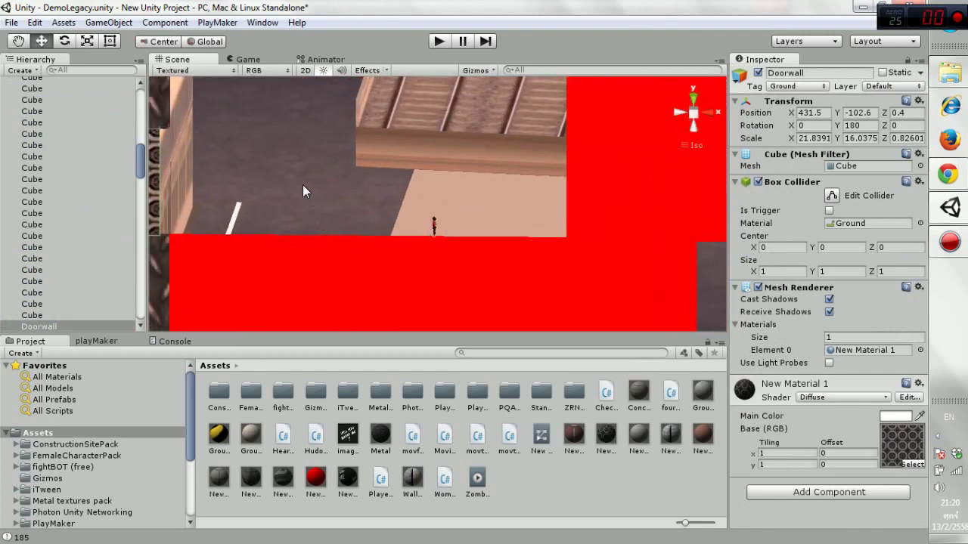
middle_drag(327, 186, 374, 216)
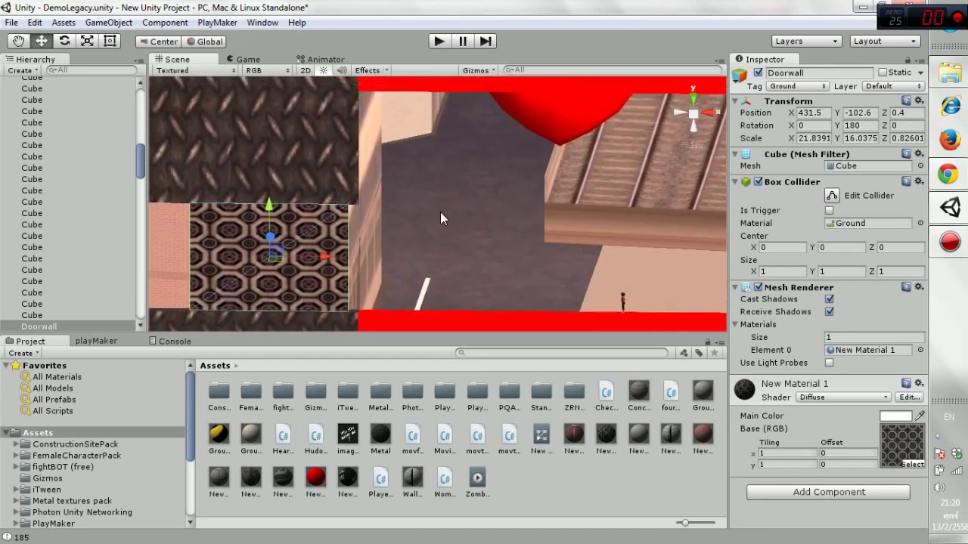
middle_drag(292, 159, 497, 236)
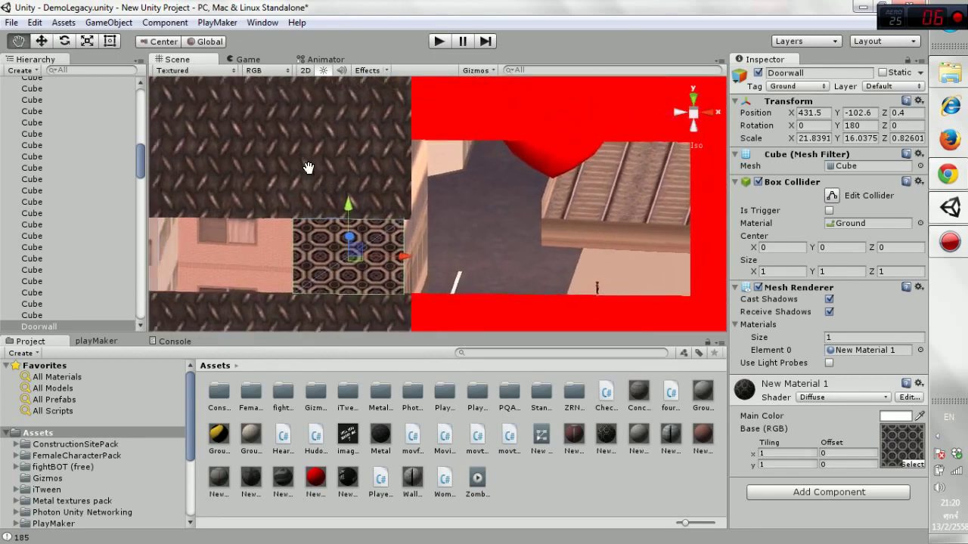
mouse_move(260, 209)
middle_down()
mouse_move(411, 254)
mouse_move(509, 216)
mouse_move(502, 205)
middle_up()
scroll(502, 205, up, 3)
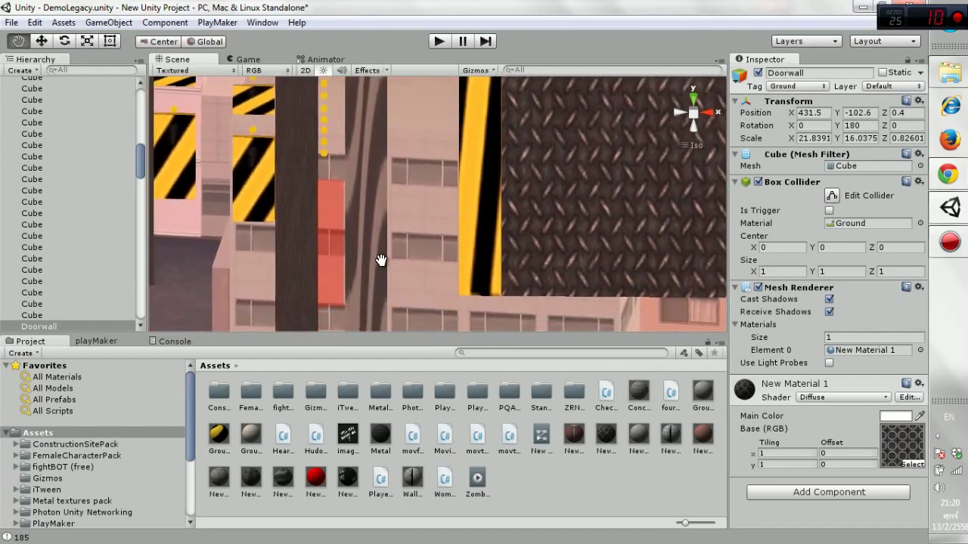
Select the red KillZone block, then bring the hazard-striped buildings and pillar into view.
click(329, 241)
mouse_move(384, 242)
middle_down()
mouse_move(390, 218)
mouse_move(388, 282)
middle_up()
mouse_move(301, 172)
middle_down()
mouse_move(324, 318)
mouse_move(399, 173)
middle_up()
Select the Checkpoint, then the movfive platform to show its Movfive script with speed 5.
click(392, 180)
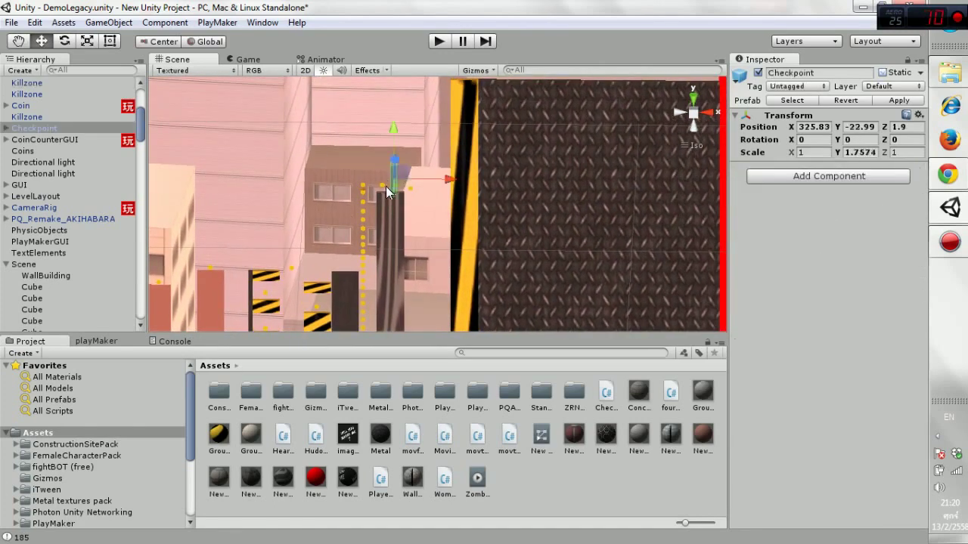
scroll(341, 187, up, 5)
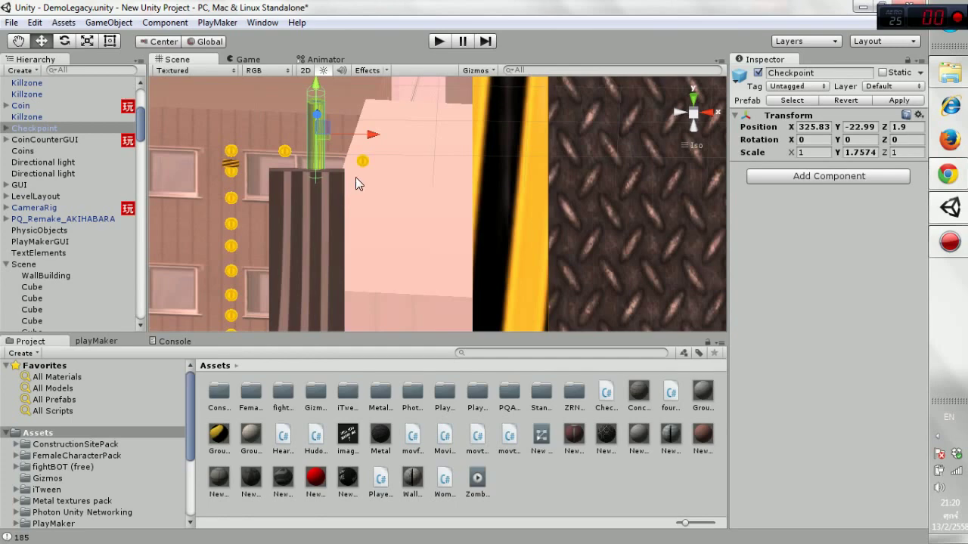
scroll(355, 177, down, 3)
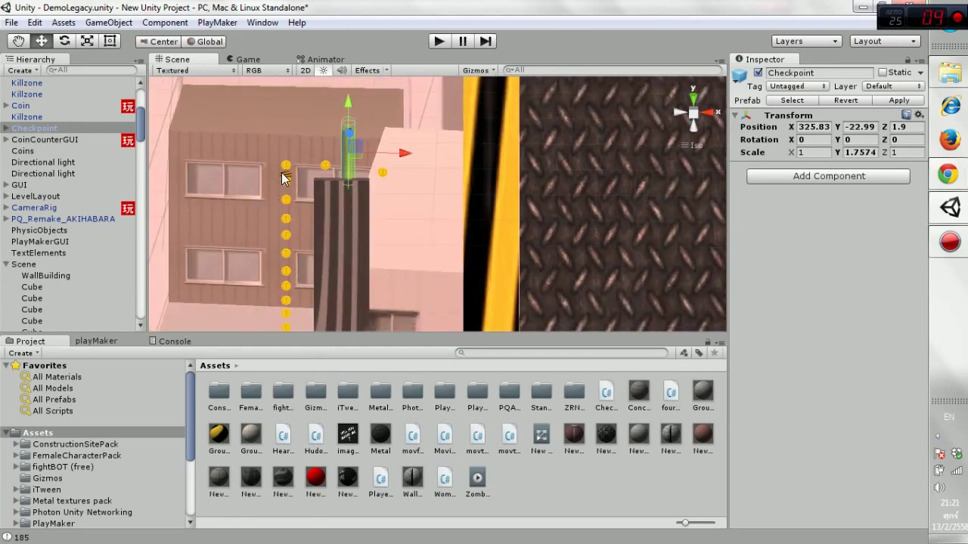
click(285, 178)
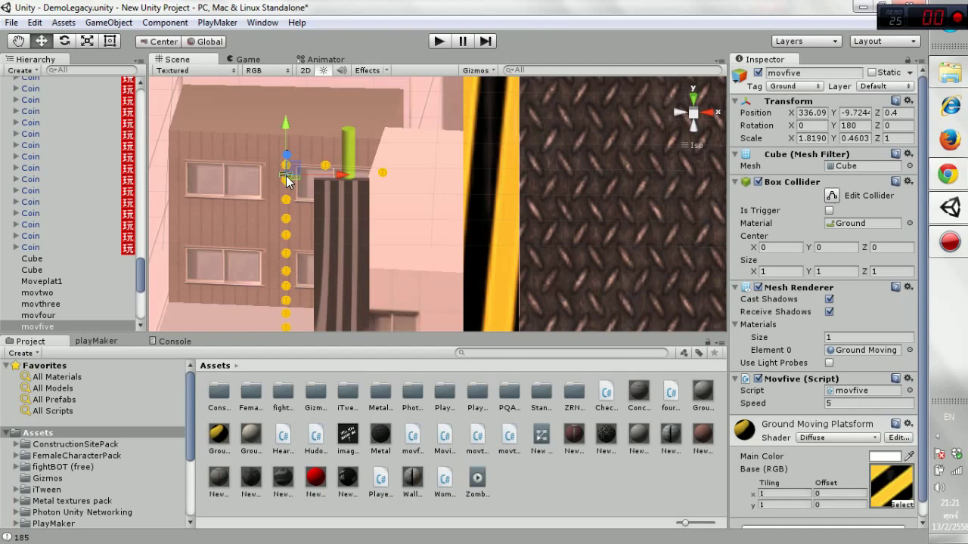
scroll(285, 178, down, 5)
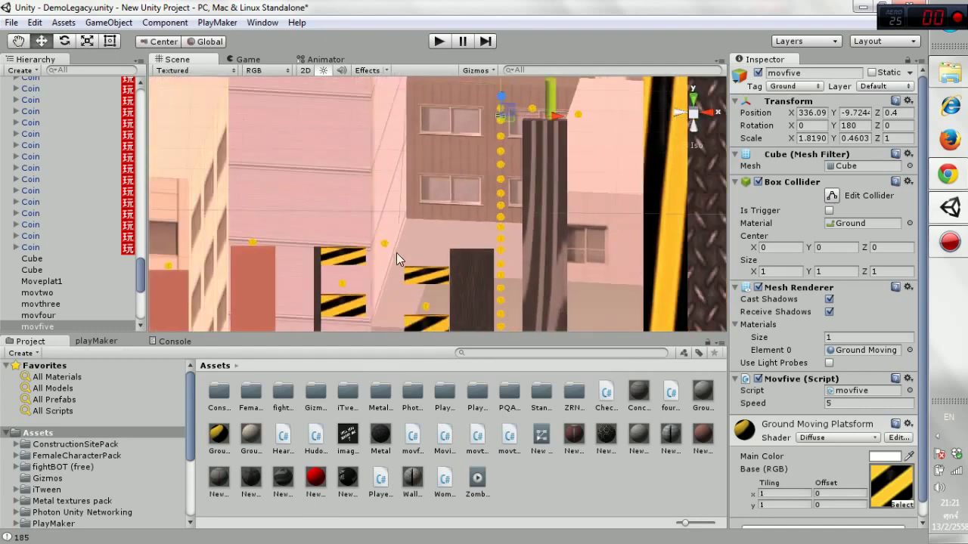
mouse_move(325, 257)
right_down()
mouse_move(581, 112)
mouse_move(496, 289)
mouse_move(394, 174)
mouse_move(280, 206)
right_up()
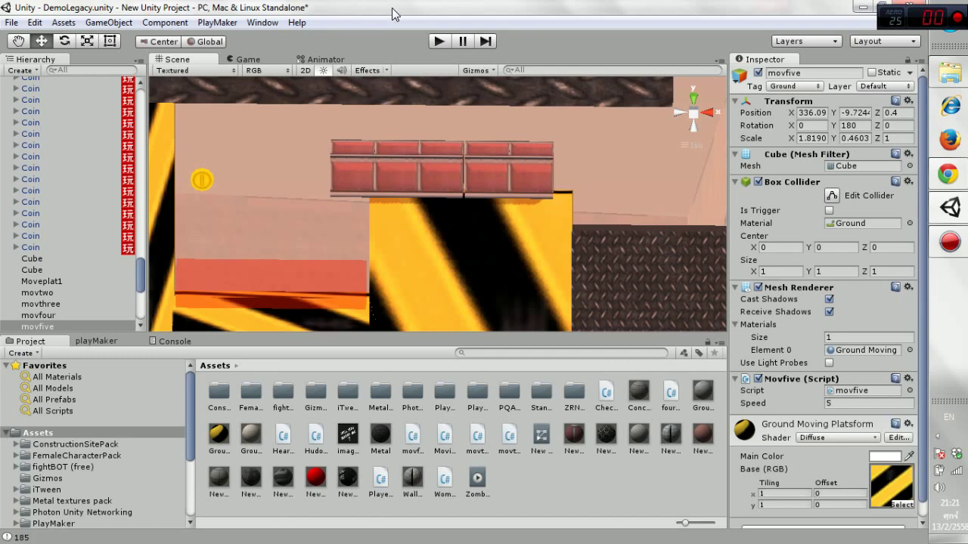
middle_drag(324, 171, 484, 274)
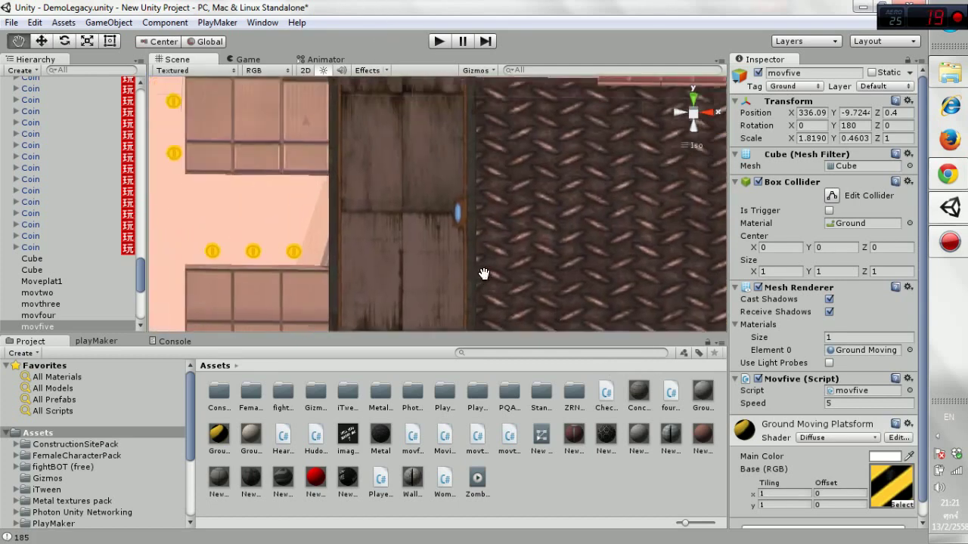
scroll(484, 276, down, 10)
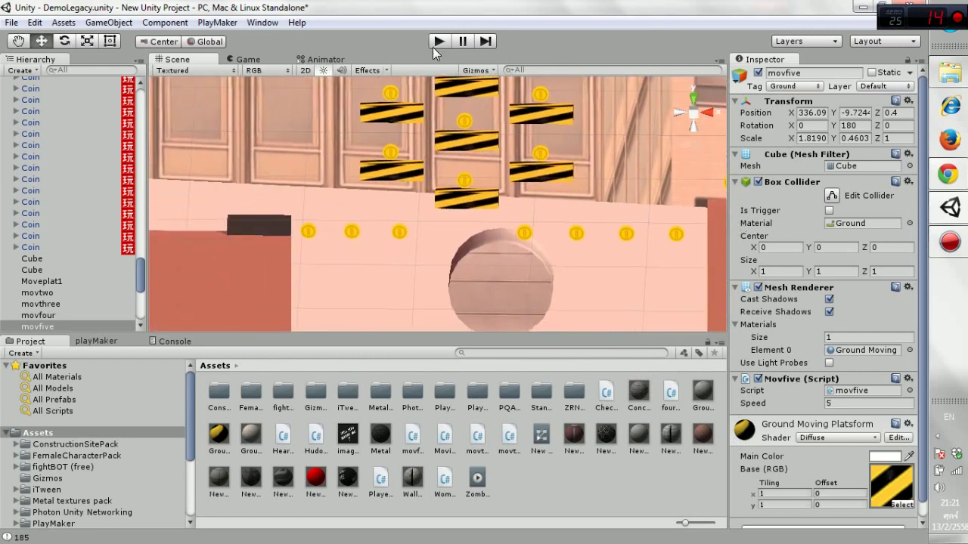
Enter Play mode and play the level, collecting 94 coins up to the WILL YOU MARRY ME sign.
click(431, 41)
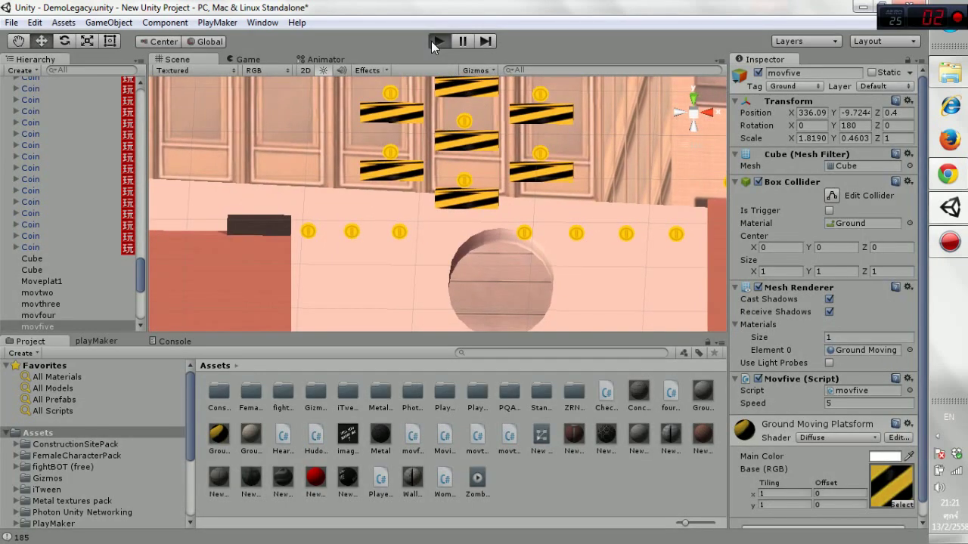